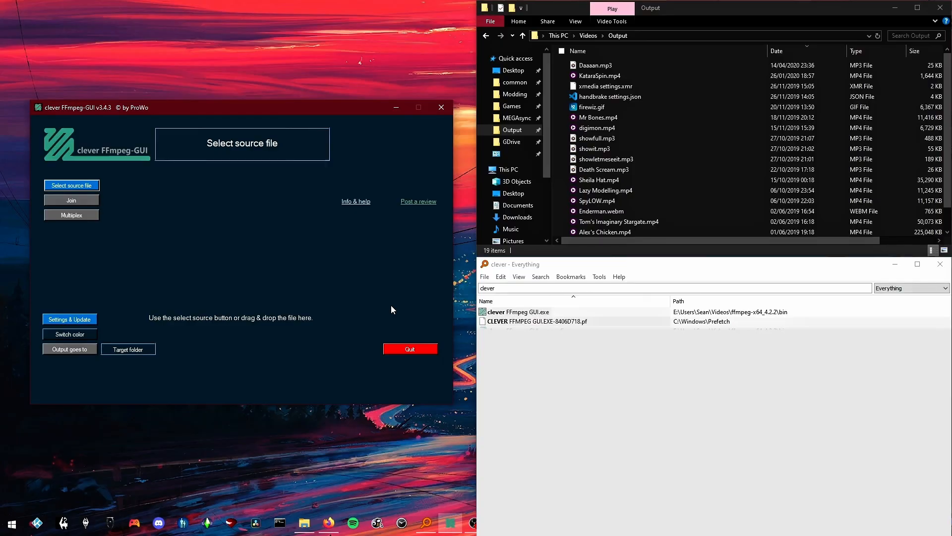
# Load 2025-01-31_17-28-00.mkv from the Videos\VM folder as the source file
pyautogui.click(75, 185)
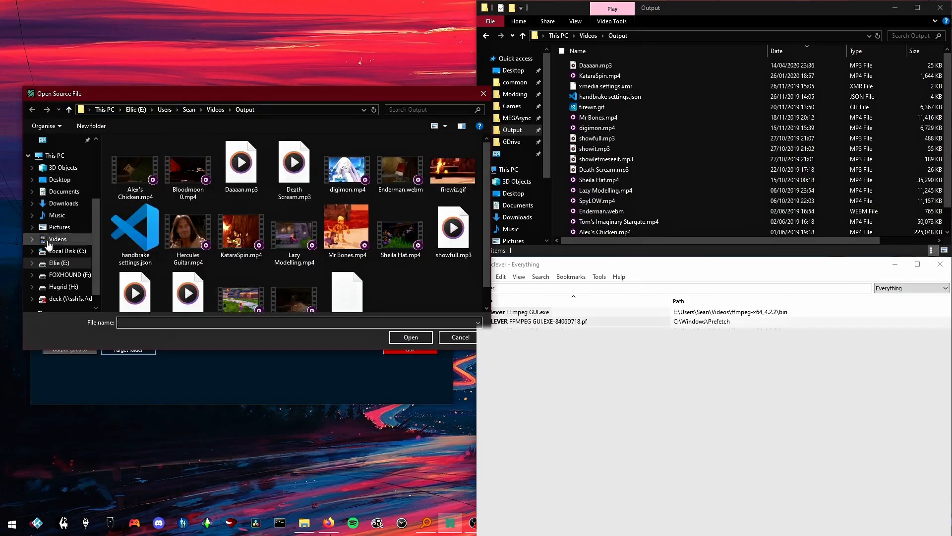
pyautogui.click(215, 109)
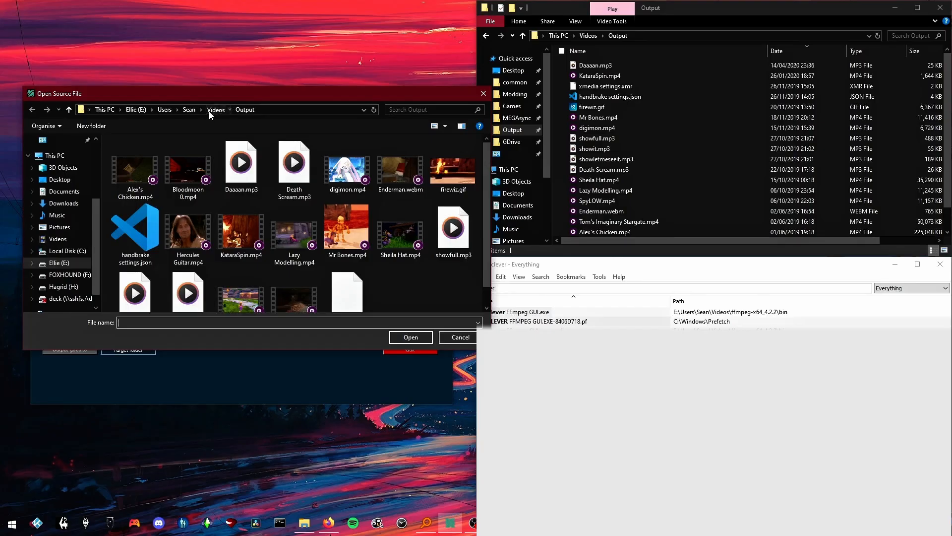
pyautogui.scroll(-1, 373, 258)
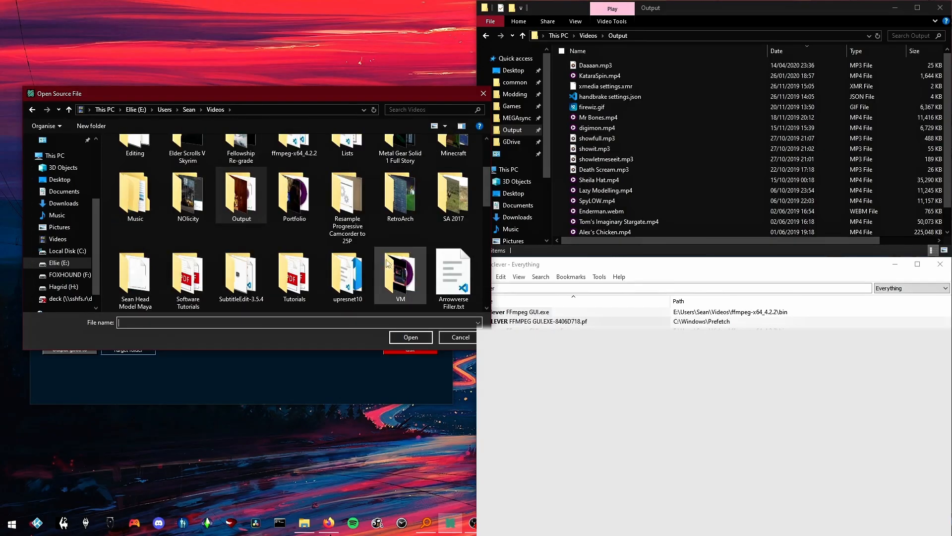
pyautogui.doubleClick(403, 265)
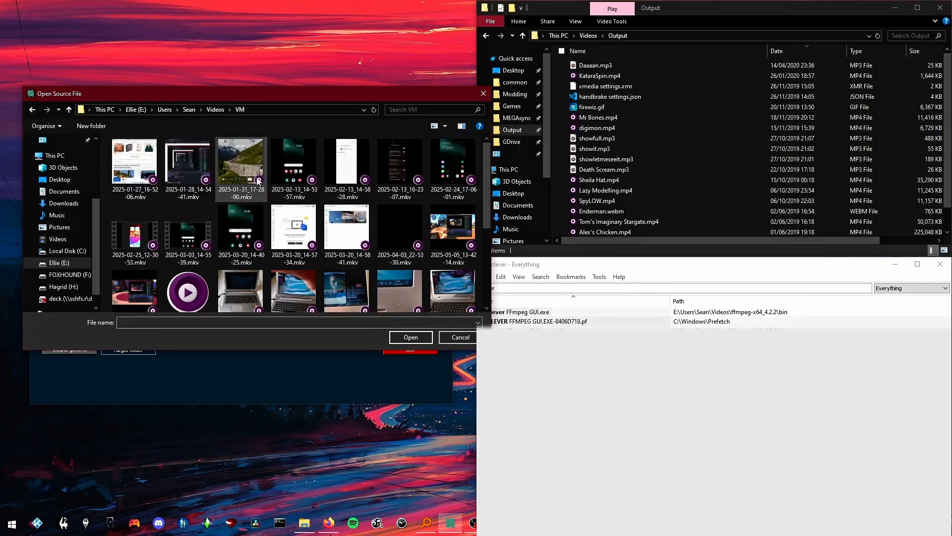
pyautogui.doubleClick(237, 171)
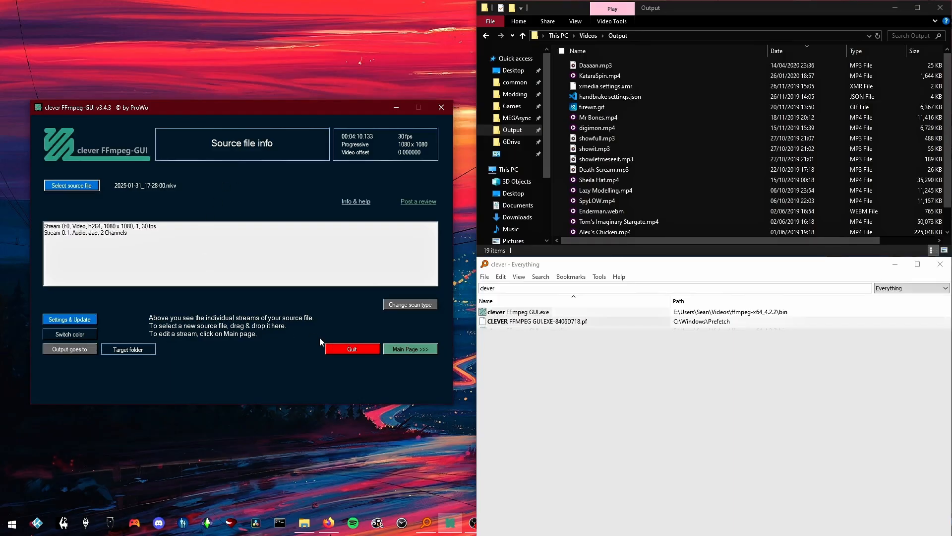
# Multiplex the source's video and audio streams into an mp4 container
pyautogui.click(416, 349)
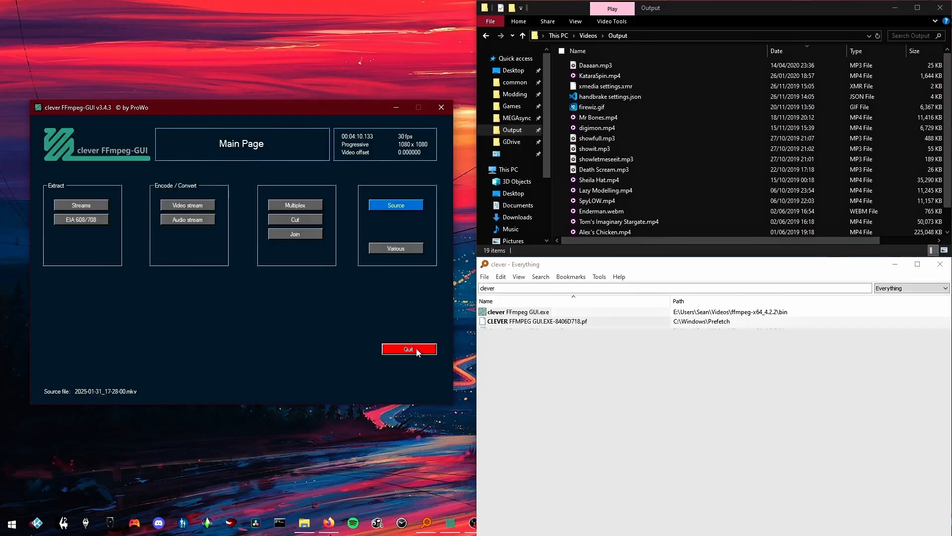
pyautogui.click(307, 204)
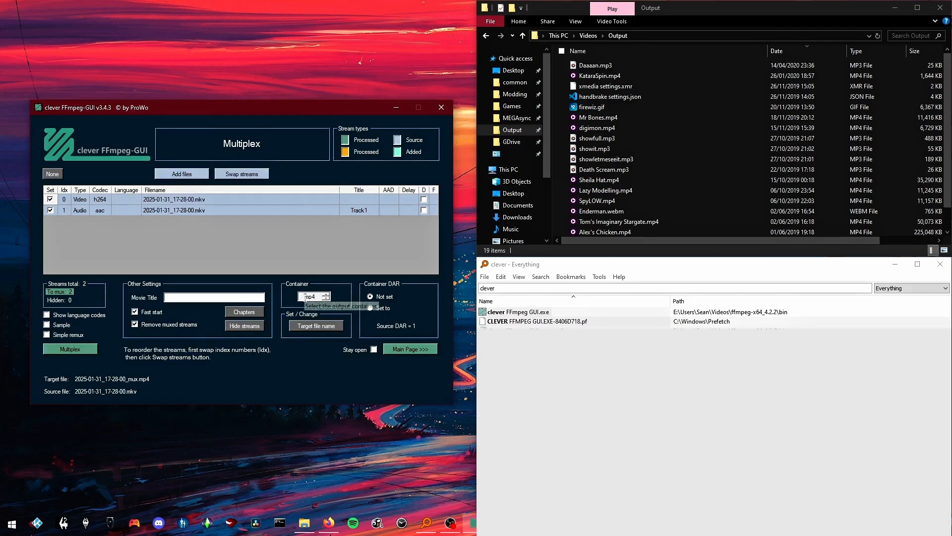
pyautogui.click(72, 350)
# Select 2025-01-31_17-28-00_mux.mp4 in the Output folder and display the folder's files as large thumbnails
pyautogui.scroll(-1, 618, 152)
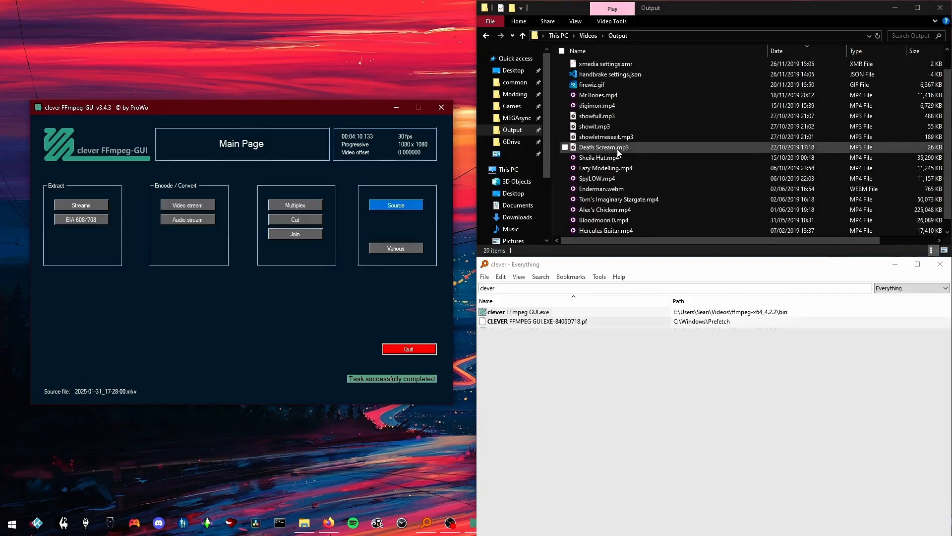
pyautogui.scroll(1, 626, 104)
pyautogui.click(622, 68)
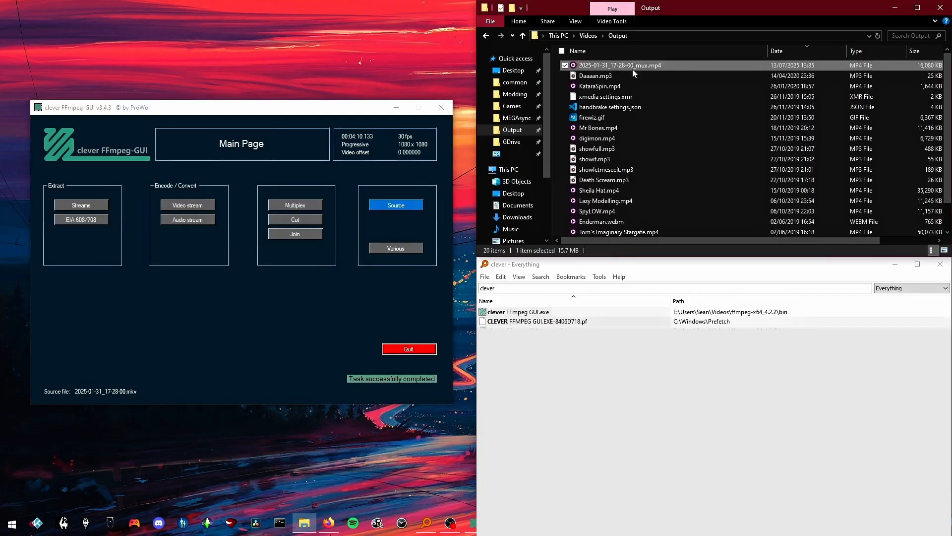
pyautogui.click(944, 250)
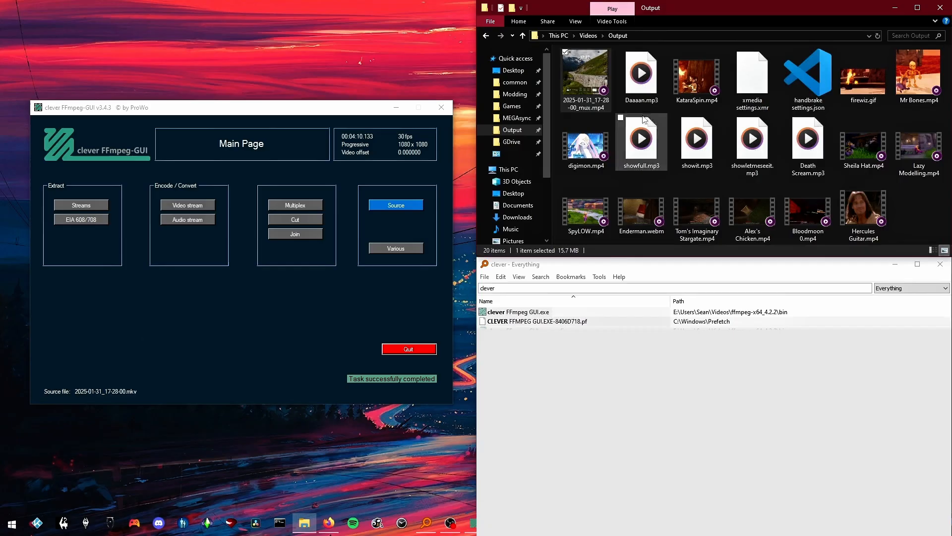
# Inspect the frame rate mode and the minimum and maximum frame rates of 2025-01-31_17-28-00_mux.mp4 in MediaInfo, and close the report
pyautogui.rightClick(588, 88)
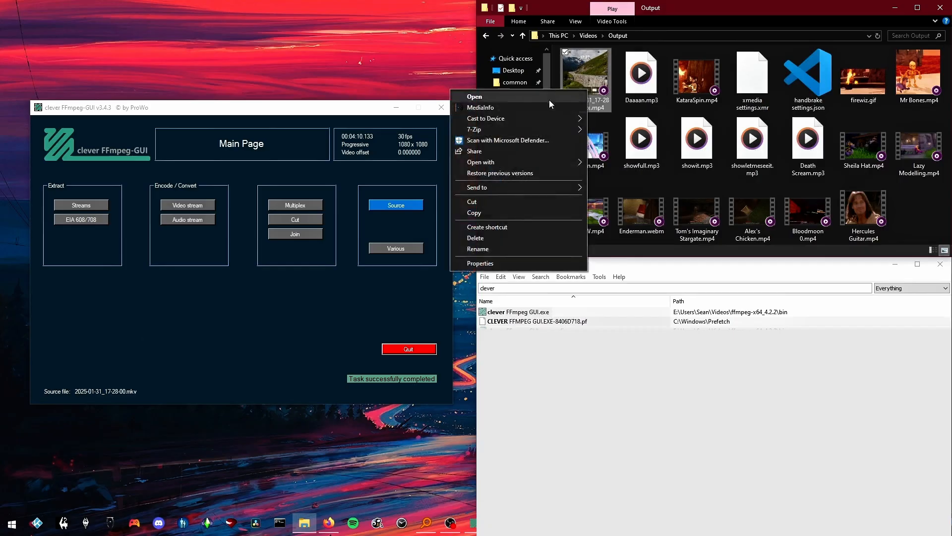
pyautogui.click(549, 99)
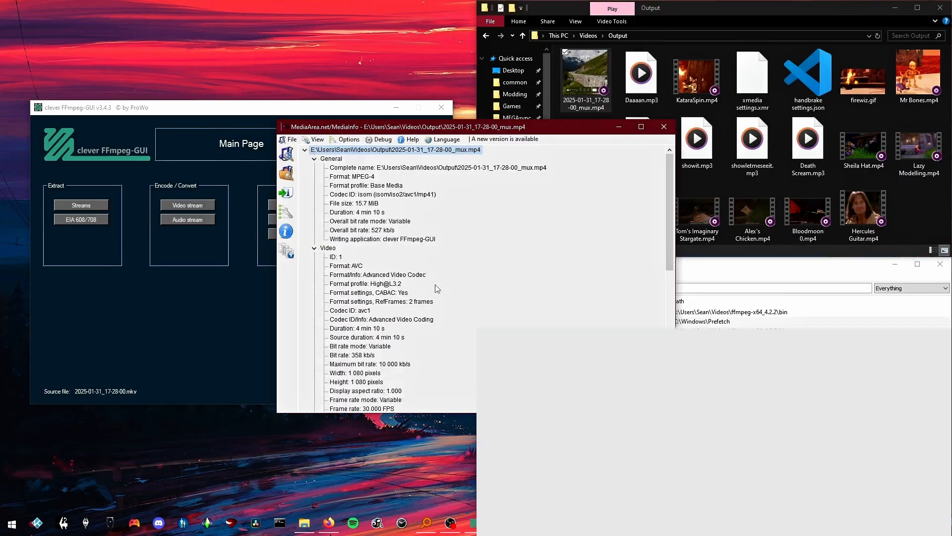
pyautogui.scroll(-5, 437, 288)
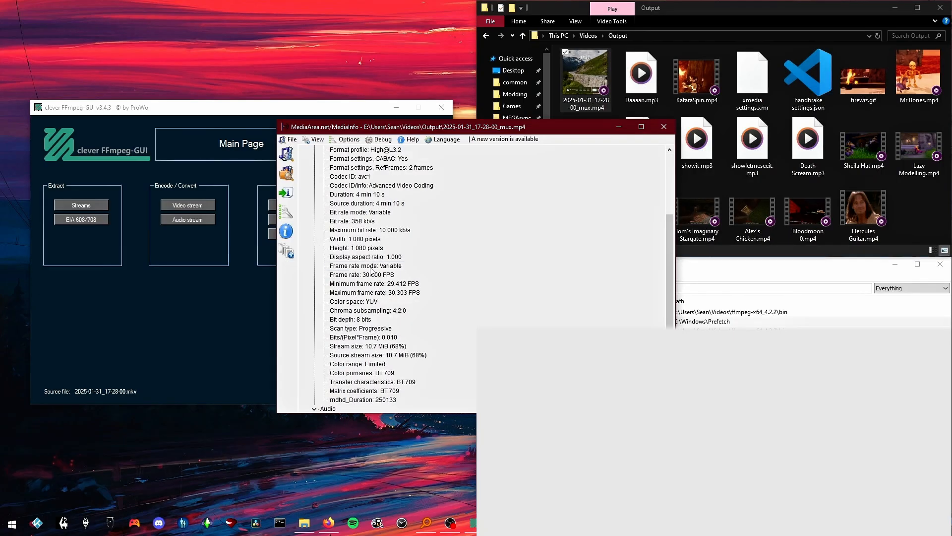
pyautogui.click(377, 275)
pyautogui.click(381, 283)
pyautogui.click(385, 292)
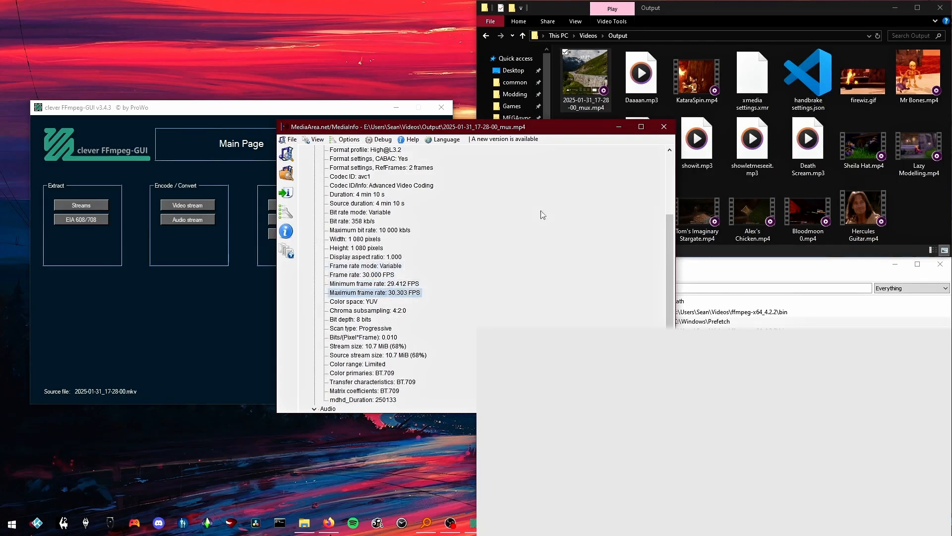
pyautogui.click(662, 129)
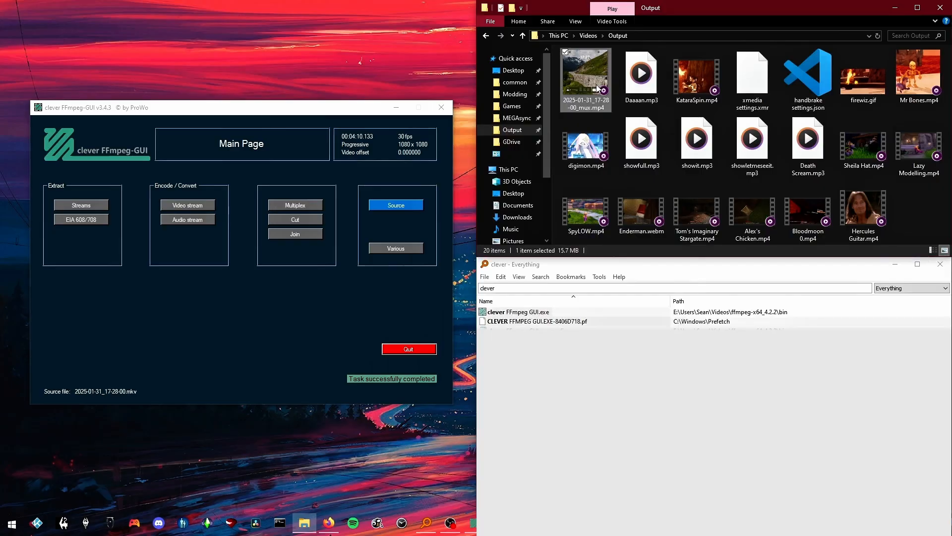
# Extract both the h264 video and aac audio streams from the source, saving the video as a raw stream
pyautogui.click(300, 307)
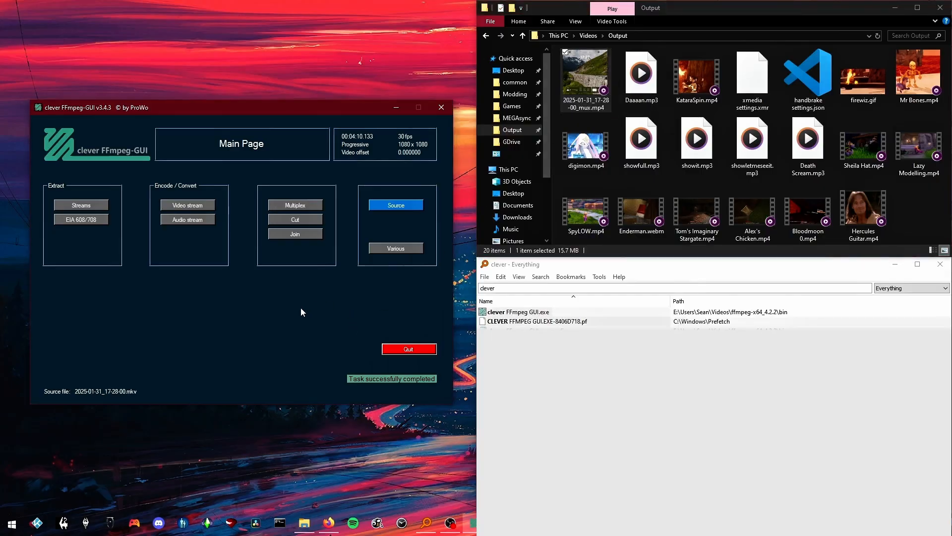
pyautogui.click(82, 206)
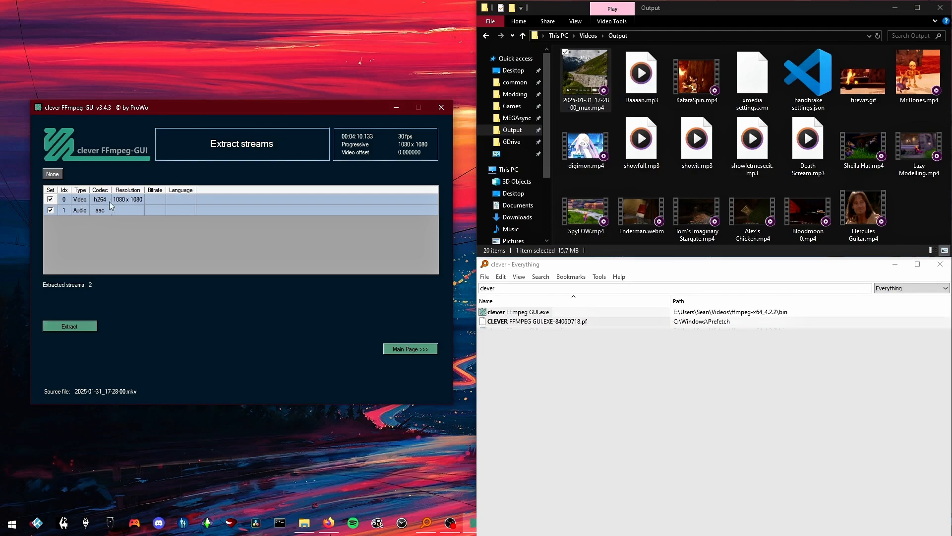
pyautogui.click(77, 328)
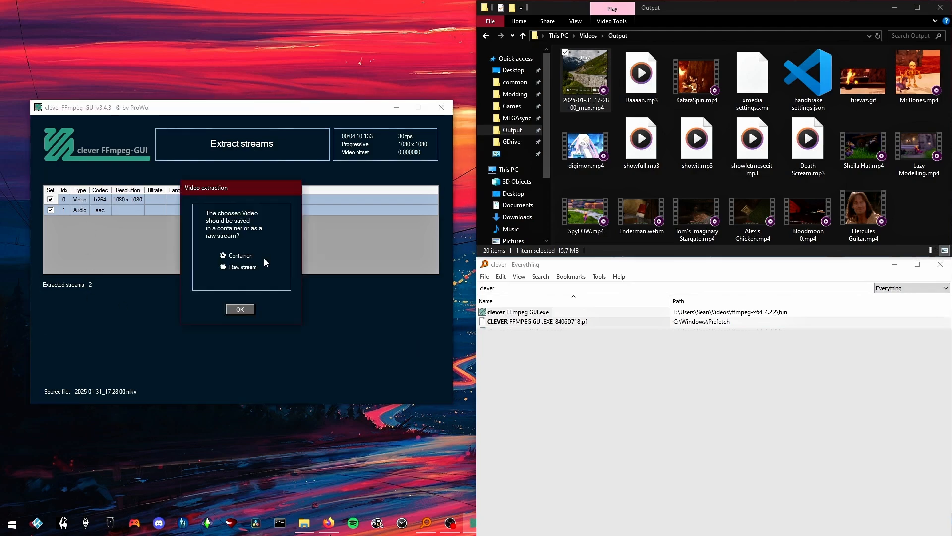
pyautogui.click(248, 268)
pyautogui.click(239, 310)
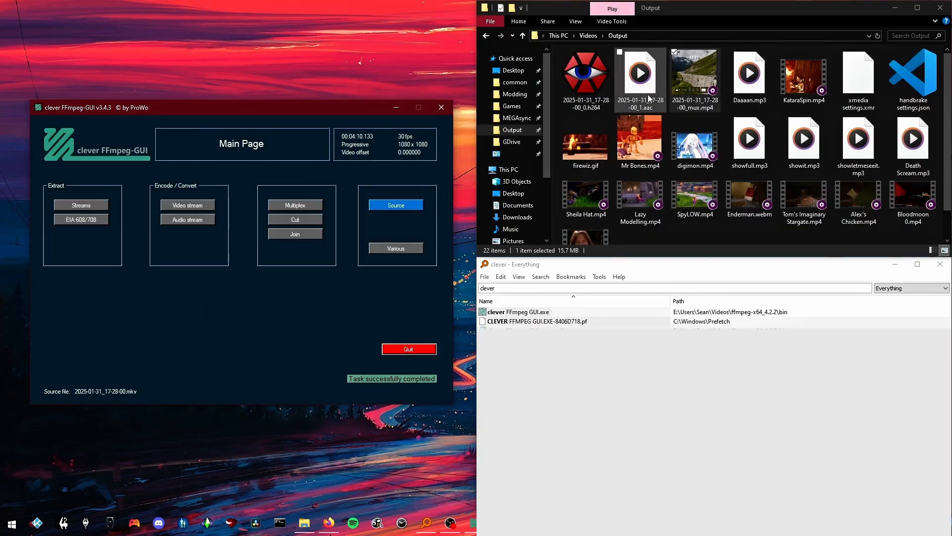
# Load the extracted 2025-01-31_17-28-00_0.h264 as the new source file with a frame rate of 30 FPS
pyautogui.click(585, 80)
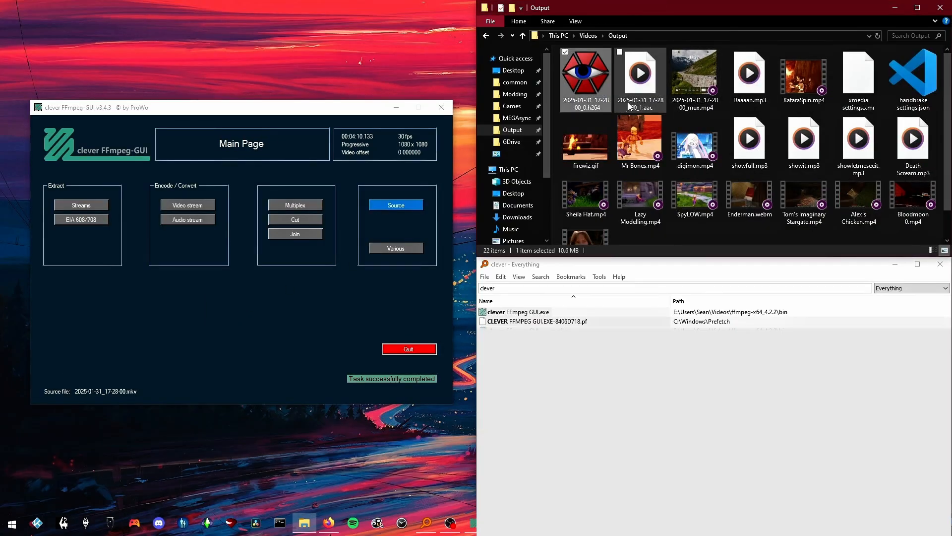
pyautogui.click(404, 212)
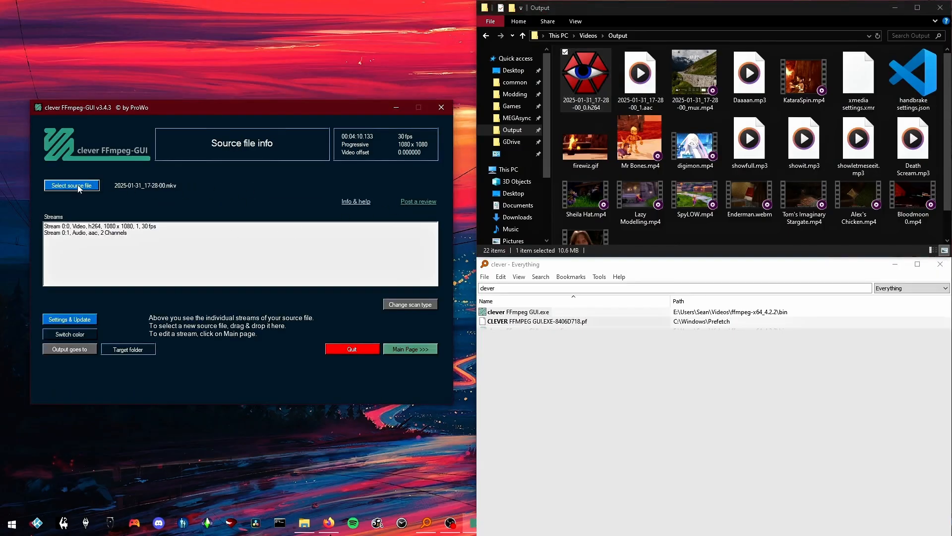
pyautogui.moveTo(596, 95); pyautogui.dragTo(65, 191)
pyautogui.click(233, 279)
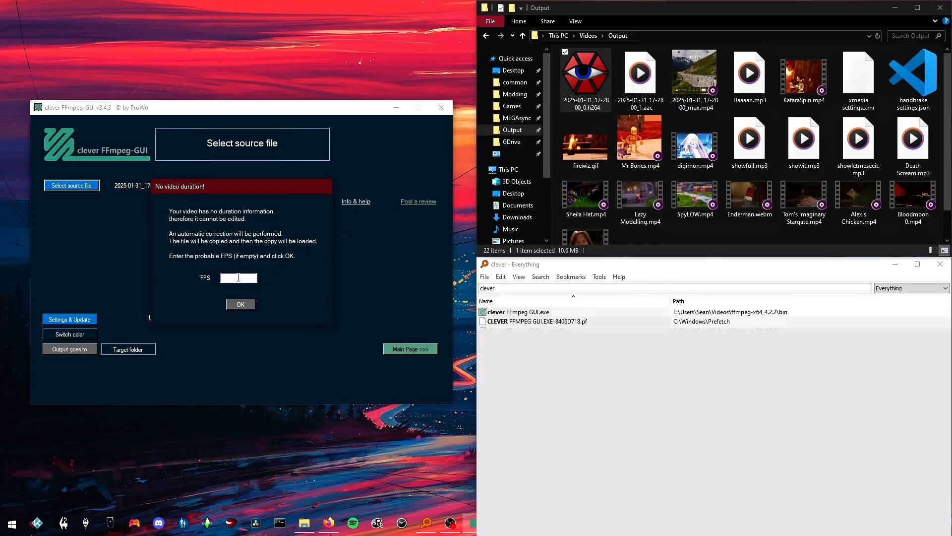
pyautogui.write('30')
pyautogui.click(252, 308)
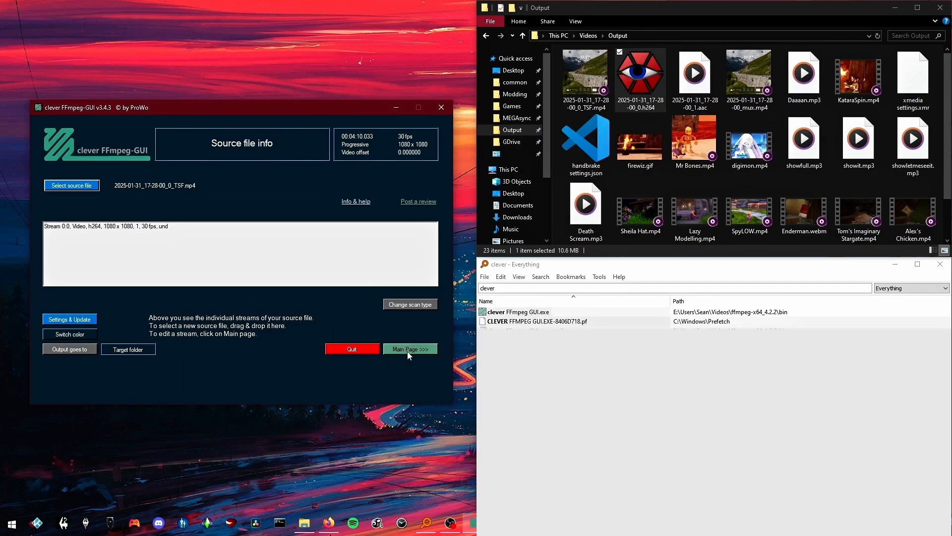
# Multiplex 2025-01-31_17-28-00_1.aac and 2025-01-31_17-28-00_0_TSF.mp4 into an mp4 file
pyautogui.click(408, 350)
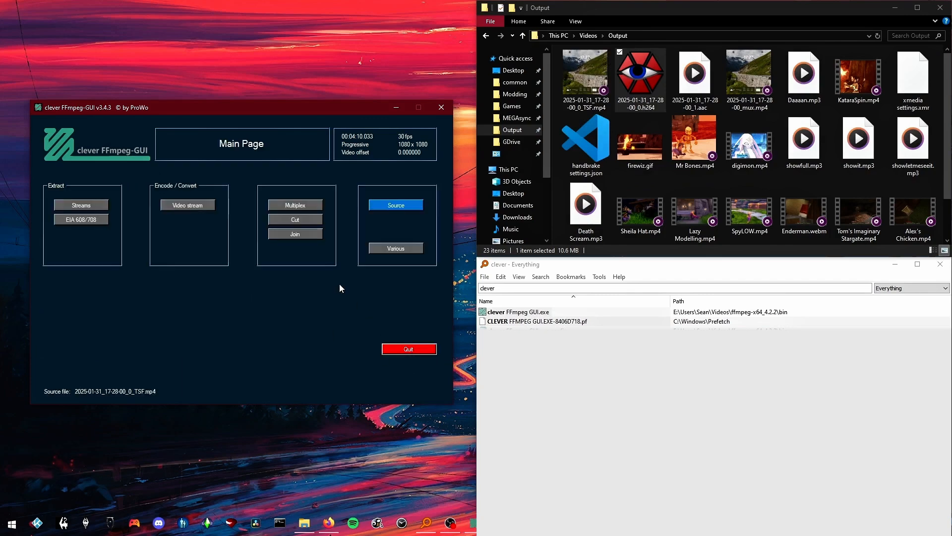
pyautogui.click(285, 206)
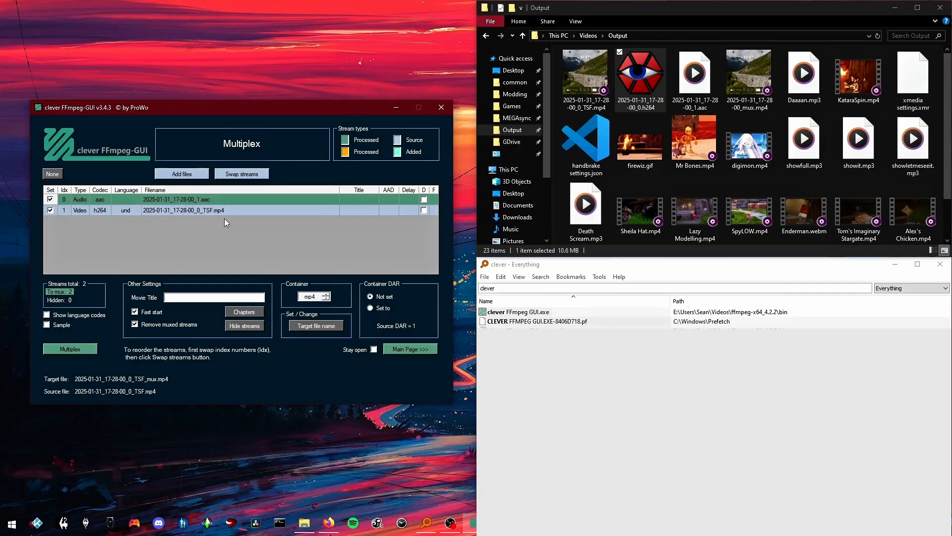
pyautogui.click(210, 201)
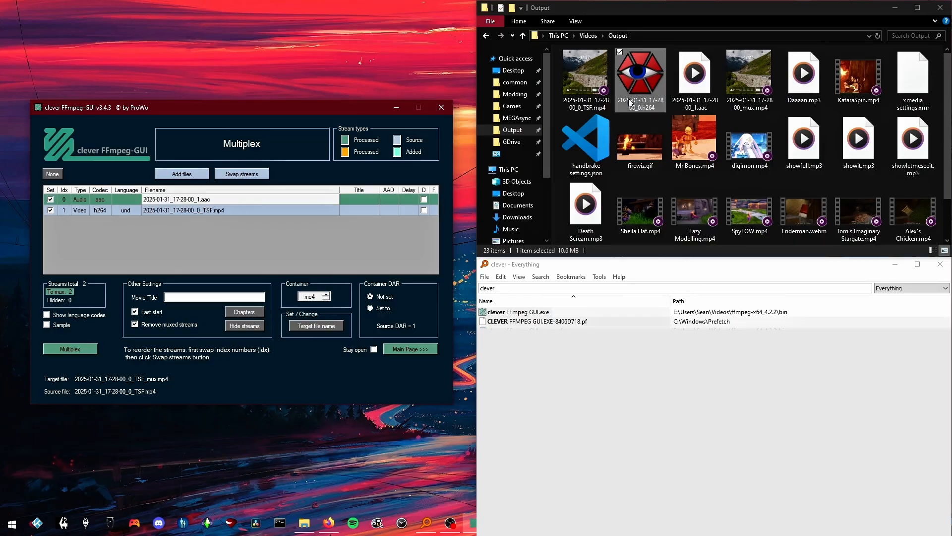
pyautogui.click(695, 79)
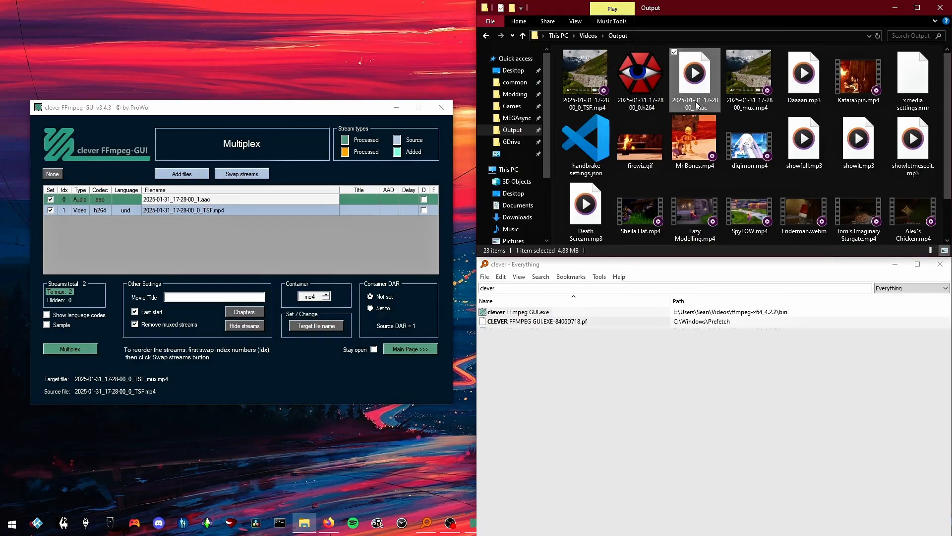
pyautogui.click(211, 198)
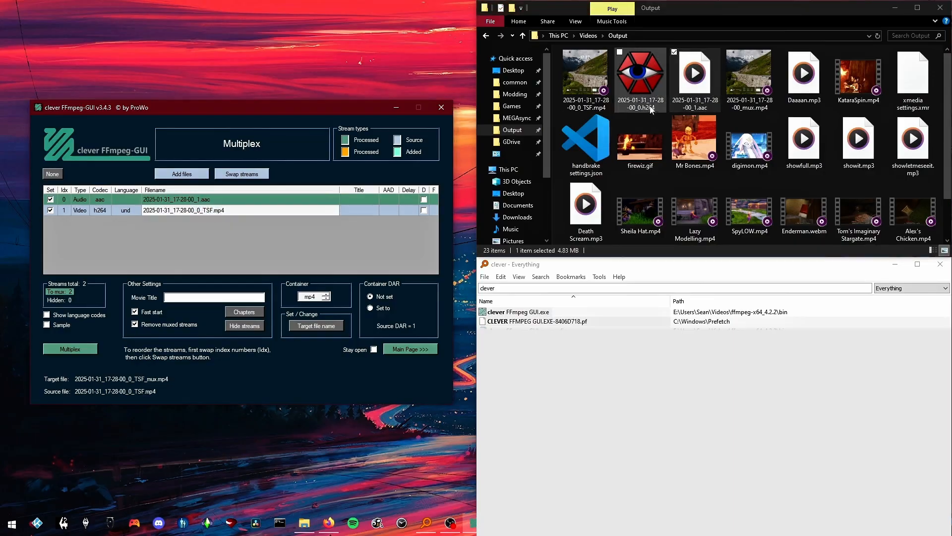
pyautogui.click(590, 107)
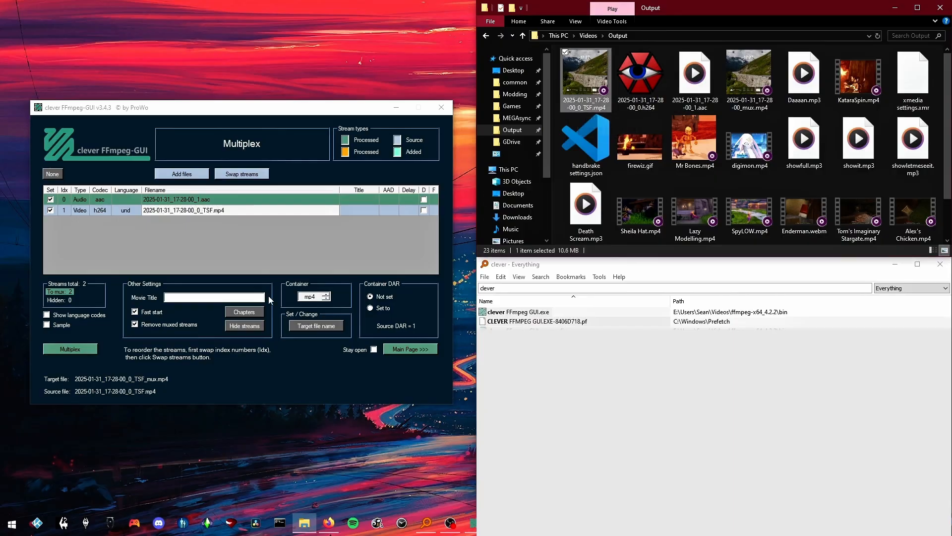
pyautogui.click(66, 351)
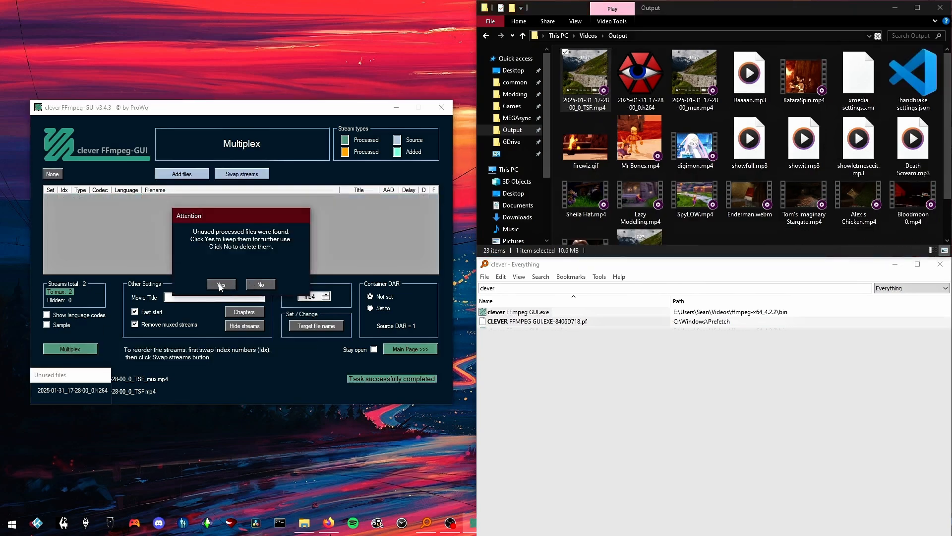
# Discard the unused processed files and delete the intermediate 2025-01-31_17-28-00_0_TSF.mp4 from the Output folder
pyautogui.click(261, 285)
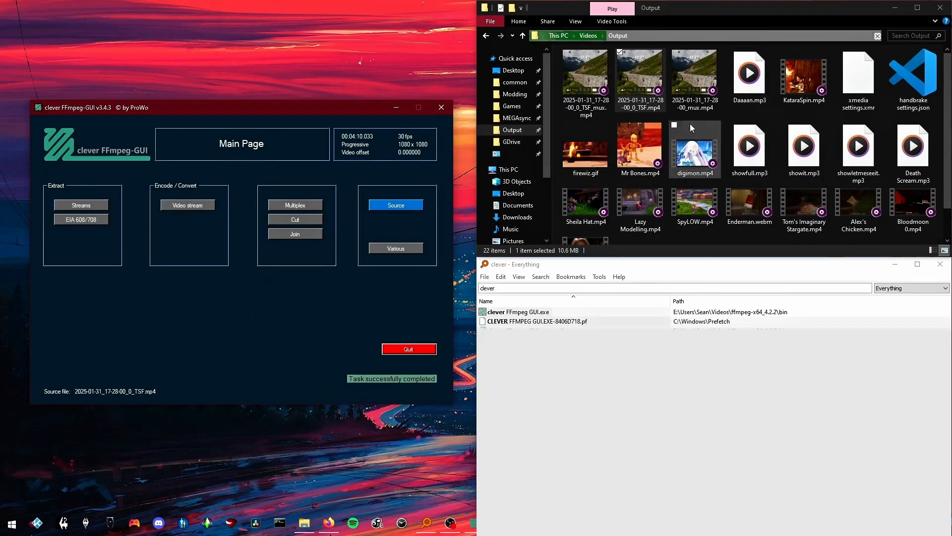
pyautogui.click(649, 101)
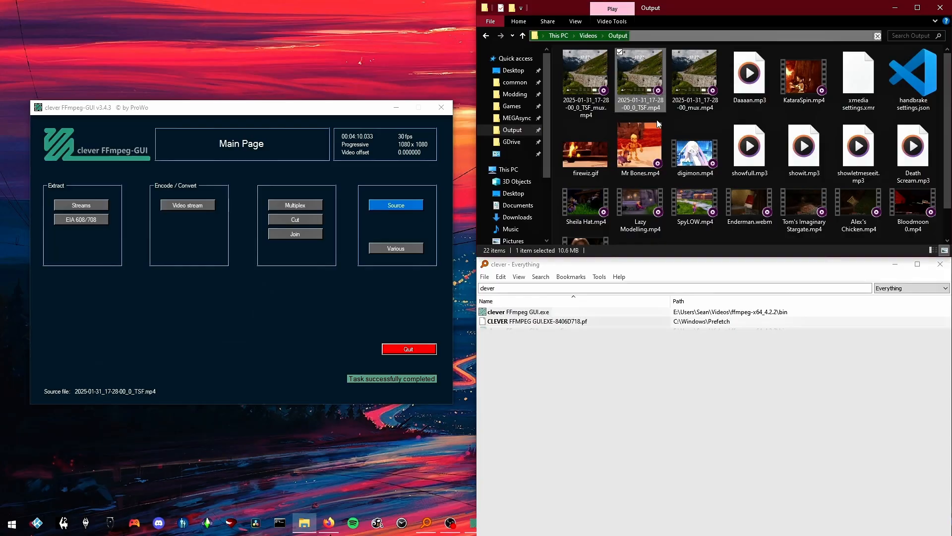
pyautogui.press('Delete')
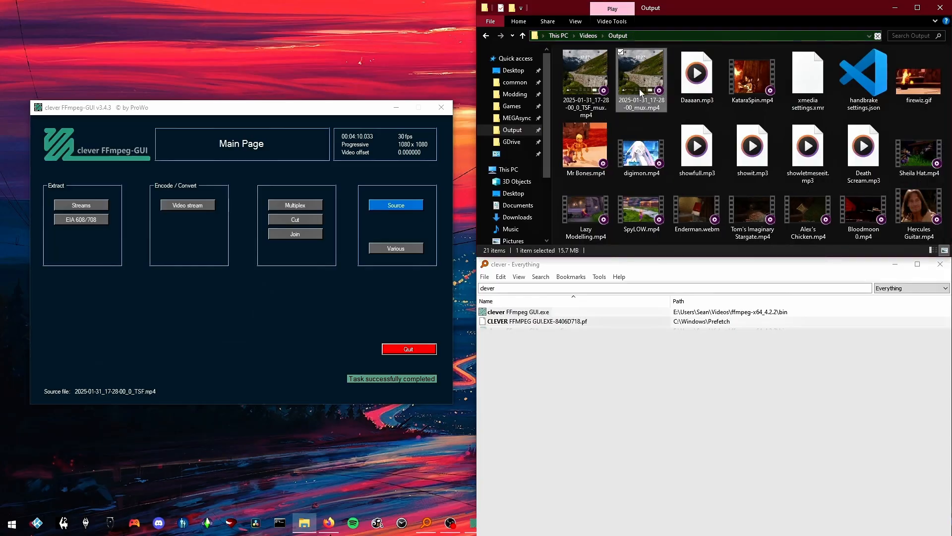
# Open 2025-01-31_17-28-00_mux.mp4 in MediaInfo and snap its window to the right half of the desktop
pyautogui.rightClick(651, 88)
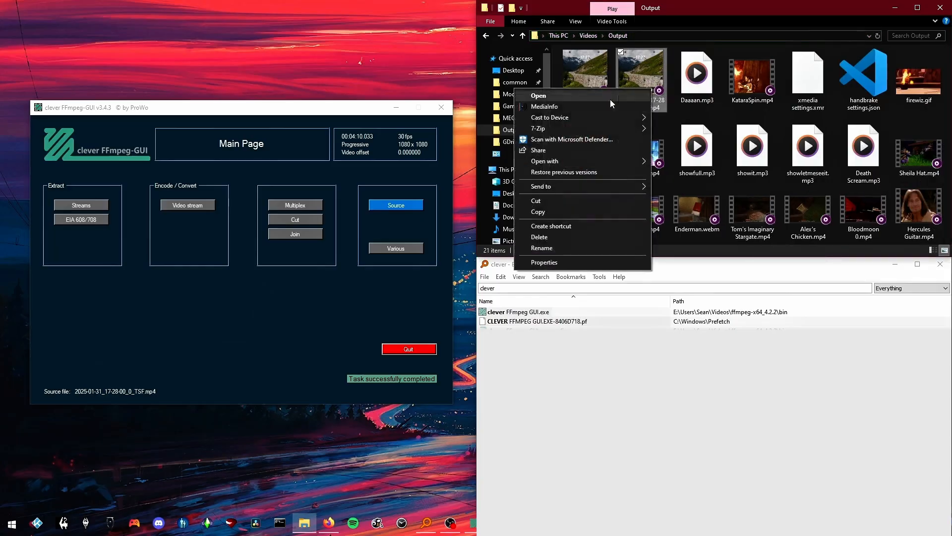
pyautogui.click(566, 106)
pyautogui.press('super+Right')
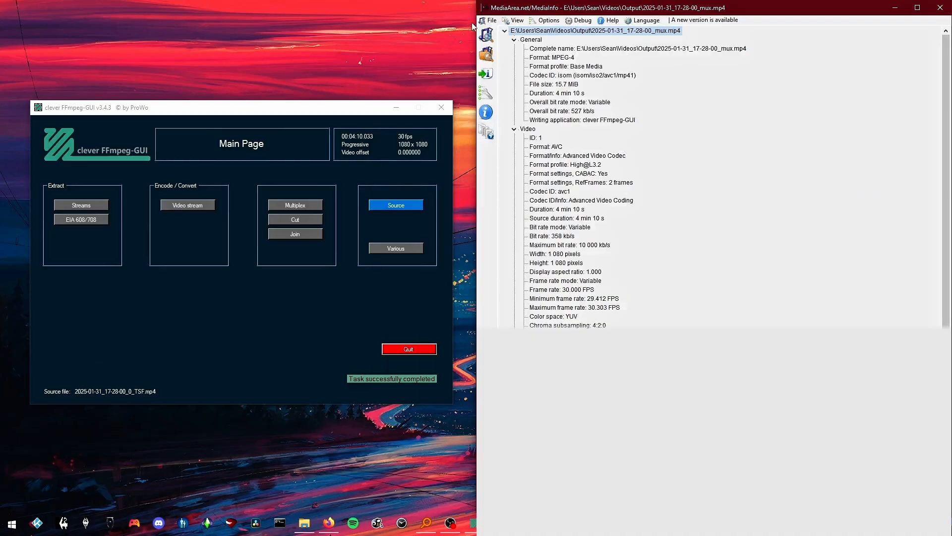
# Open 2025-01-31_17-28-00_0_TSF_mux.mp4 in MediaInfo and size its window to sit beside the narrowed 2025-01-31_17-28-00_mux.mp4 report
pyautogui.moveTo(474, 26); pyautogui.dragTo(714, 26)
pyautogui.rightClick(584, 89)
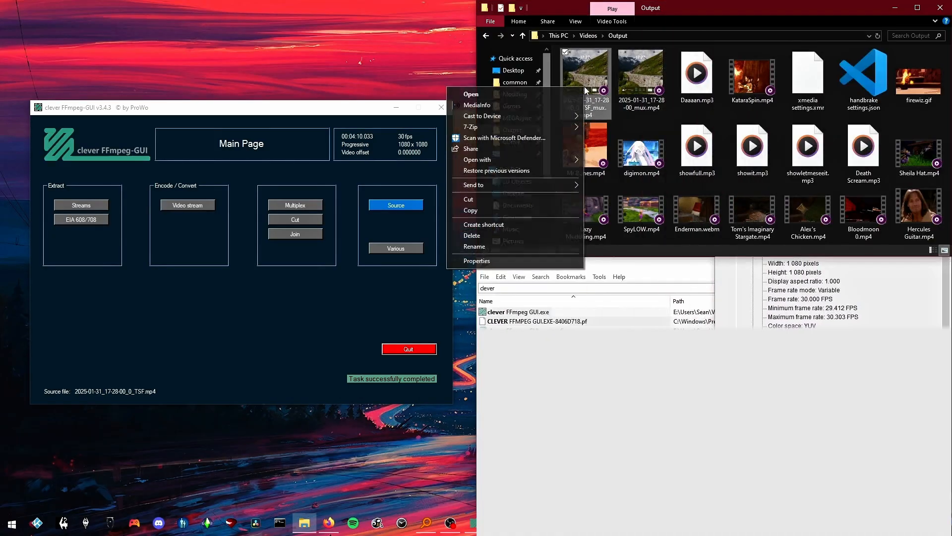
pyautogui.click(472, 105)
pyautogui.press('super+Right')
pyautogui.moveTo(951, 176); pyautogui.dragTo(722, 176)
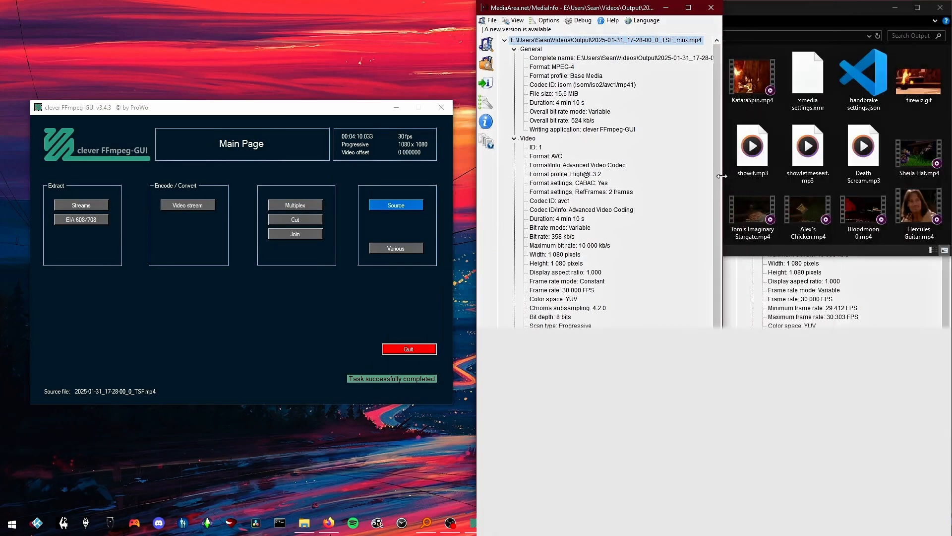
pyautogui.moveTo(722, 176); pyautogui.dragTo(715, 176)
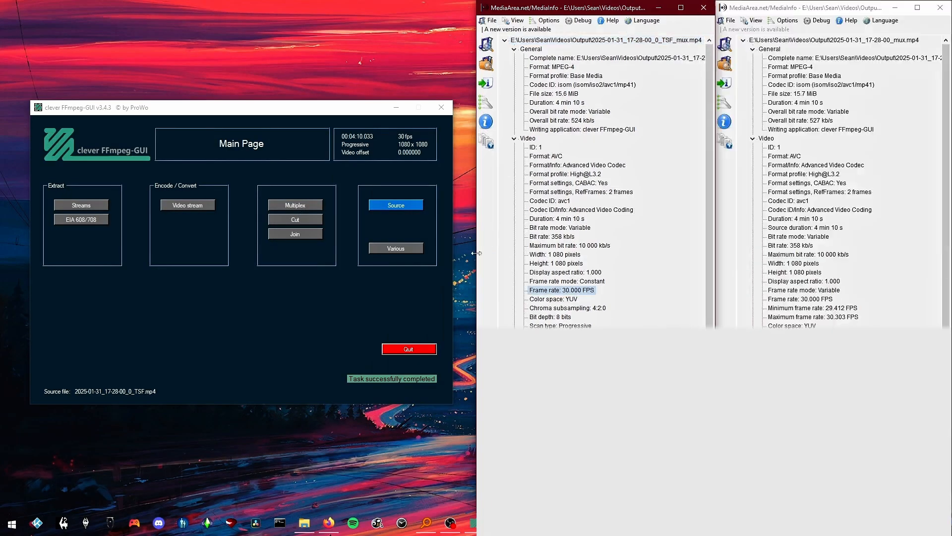
pyautogui.moveTo(476, 253); pyautogui.dragTo(395, 254)
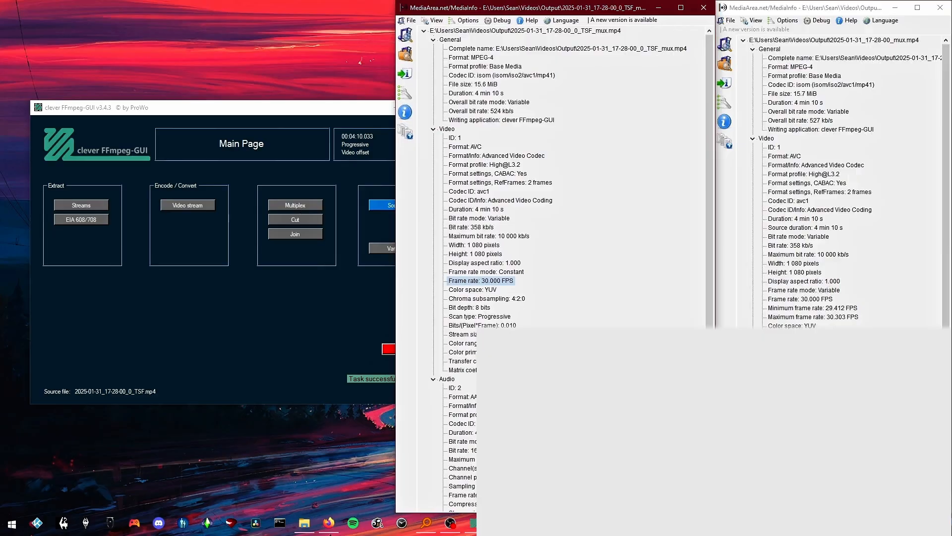
# Open the original 2025-01-31_17-28-00.mkv from the Videos\VM folder in MediaInfo and place its narrowed window beside the other two reports
pyautogui.click(305, 522)
pyautogui.click(588, 36)
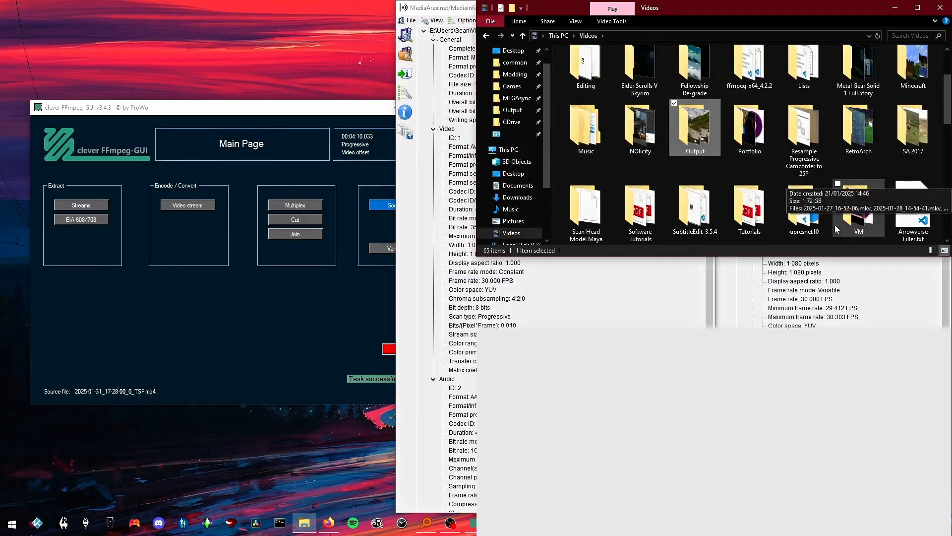
pyautogui.doubleClick(837, 229)
pyautogui.rightClick(701, 67)
pyautogui.click(638, 82)
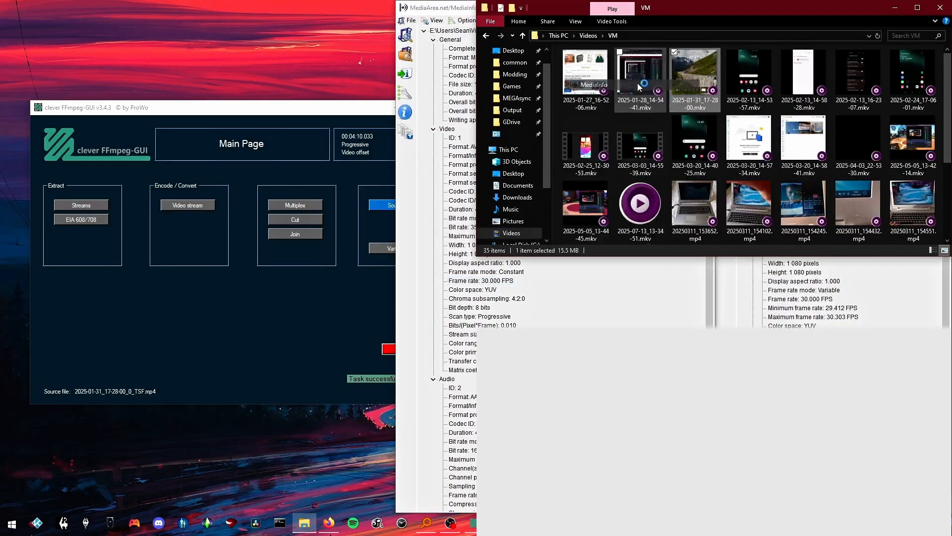
pyautogui.moveTo(496, 107); pyautogui.dragTo(268, 197)
pyautogui.click(894, 7)
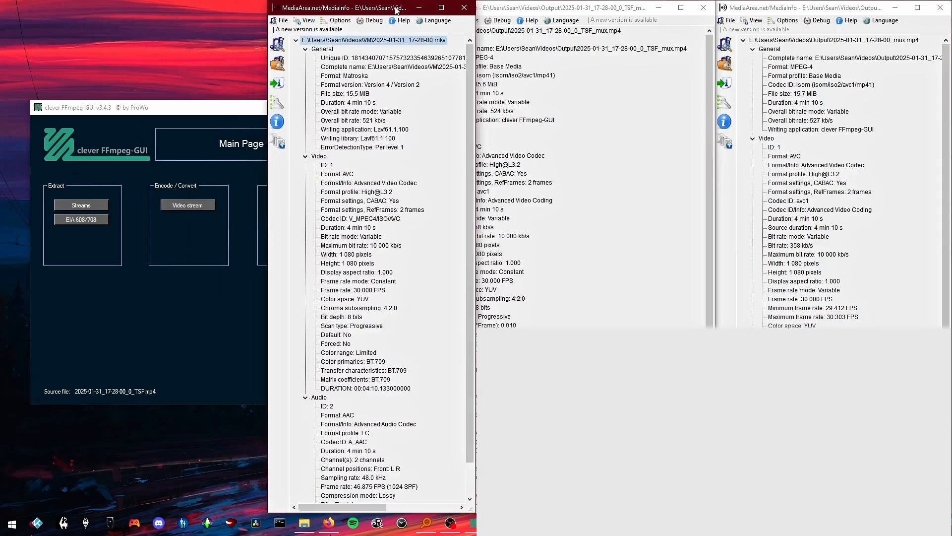
pyautogui.moveTo(395, 10); pyautogui.dragTo(343, 6)
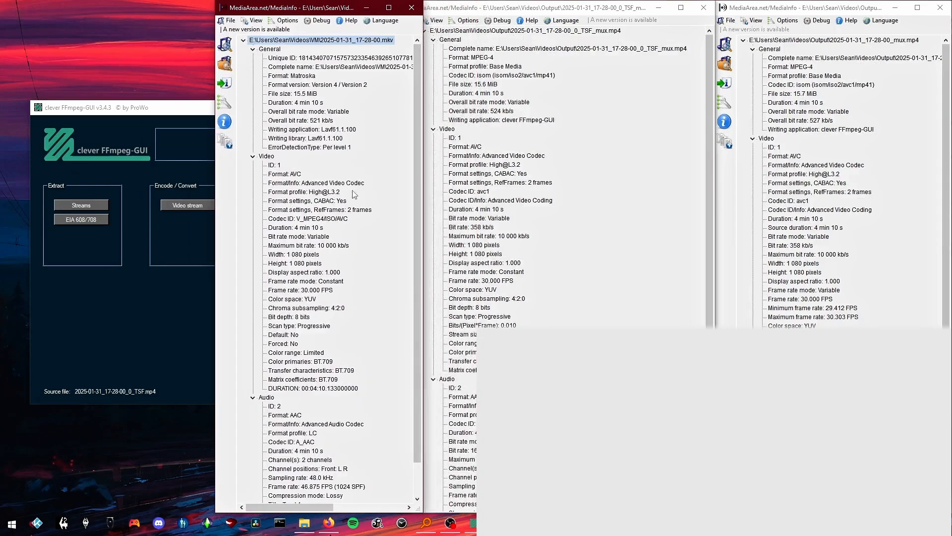
# Compare the video frame rate mode and frame rate entries across the MediaInfo reports of the original MKV and both remuxed MP4 files
pyautogui.click(314, 281)
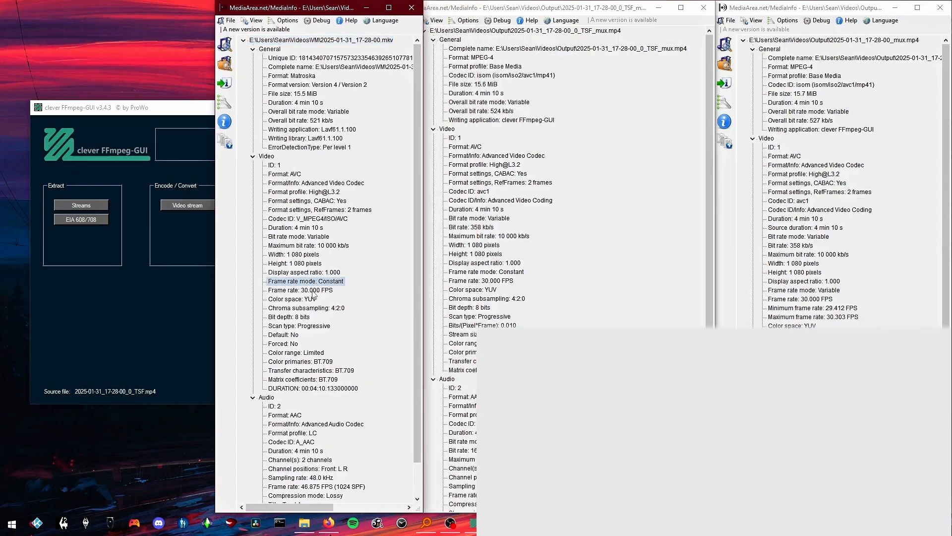
pyautogui.click(312, 291)
pyautogui.click(512, 276)
pyautogui.click(504, 282)
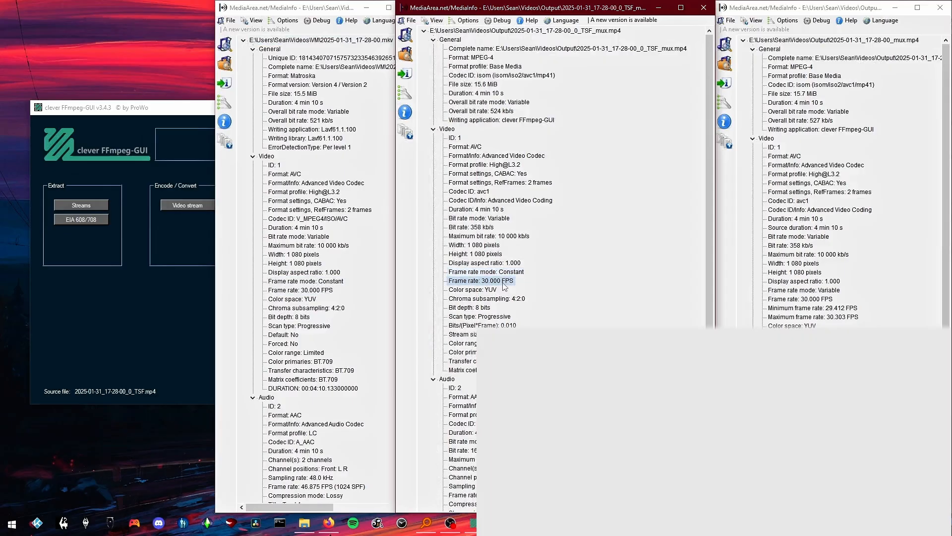
pyautogui.click(832, 309)
pyautogui.click(833, 317)
pyautogui.click(539, 224)
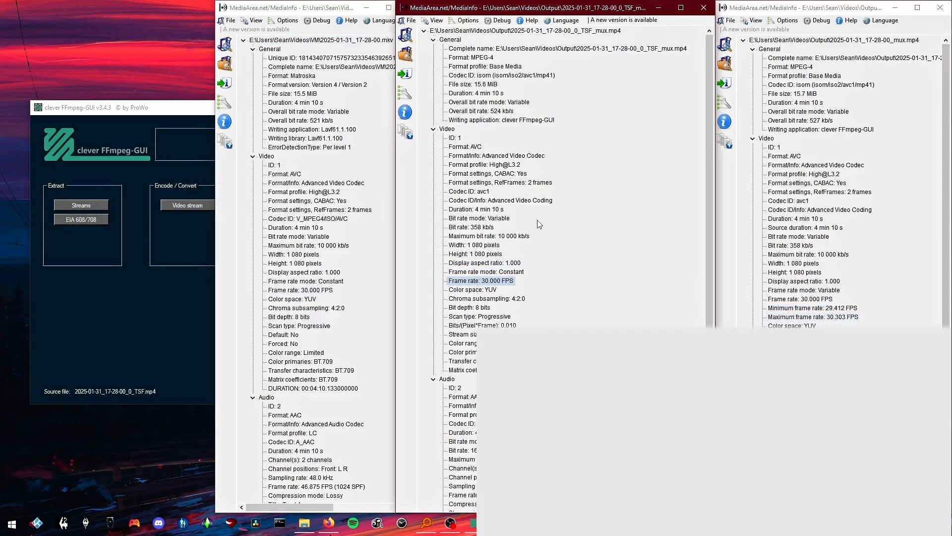